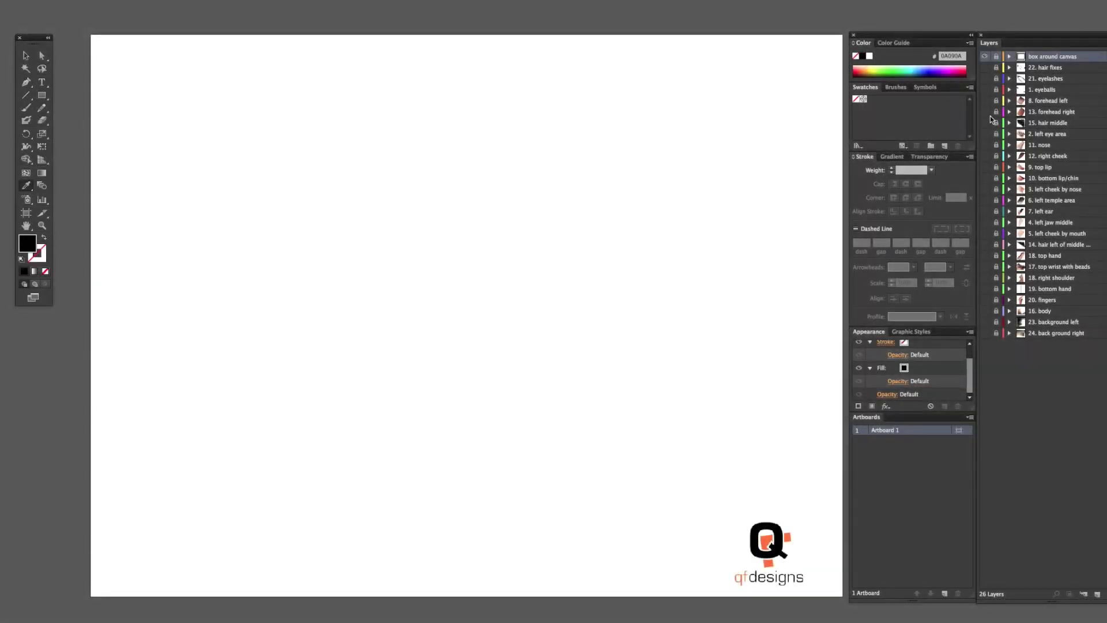
Show the eyeballs, left eye area, left cheek by nose, left jaw middle and left cheek by mouth layers.
click(985, 89)
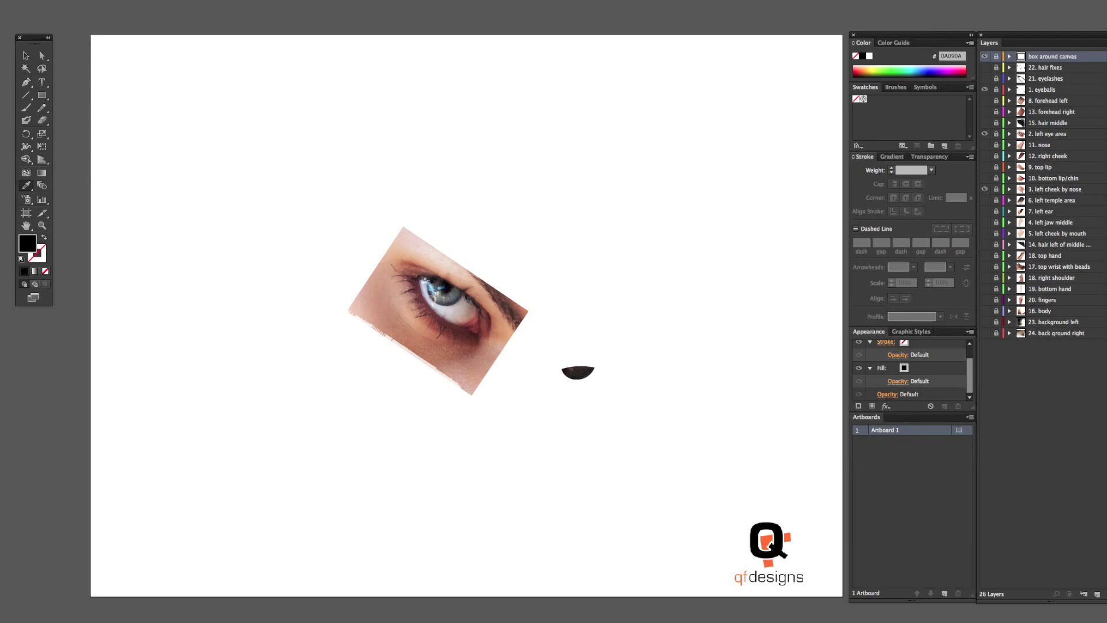
click(985, 200)
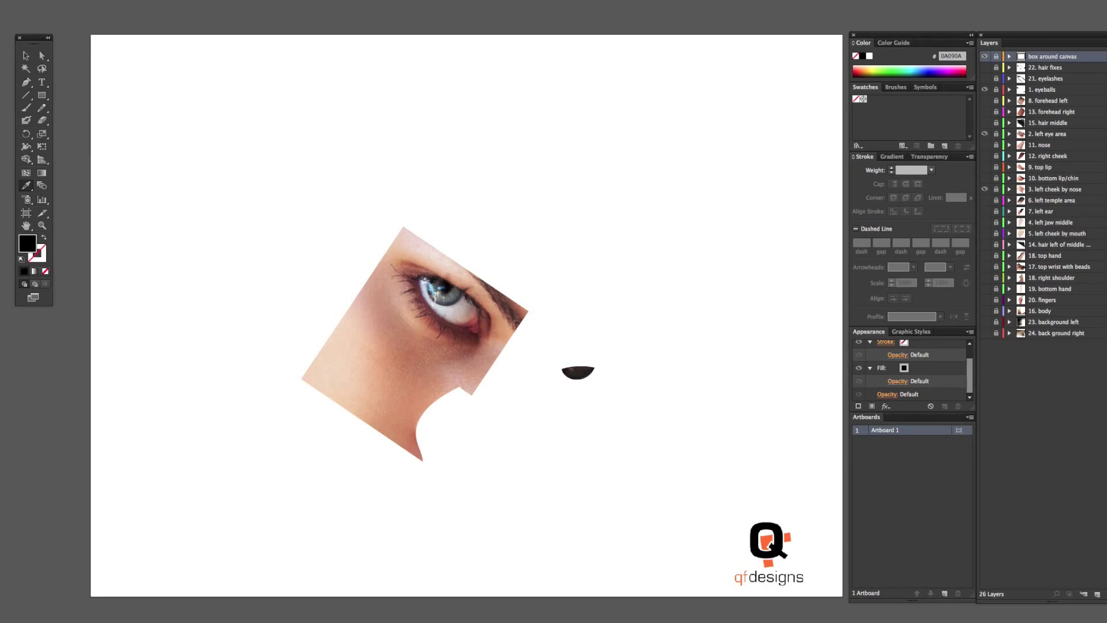
click(985, 222)
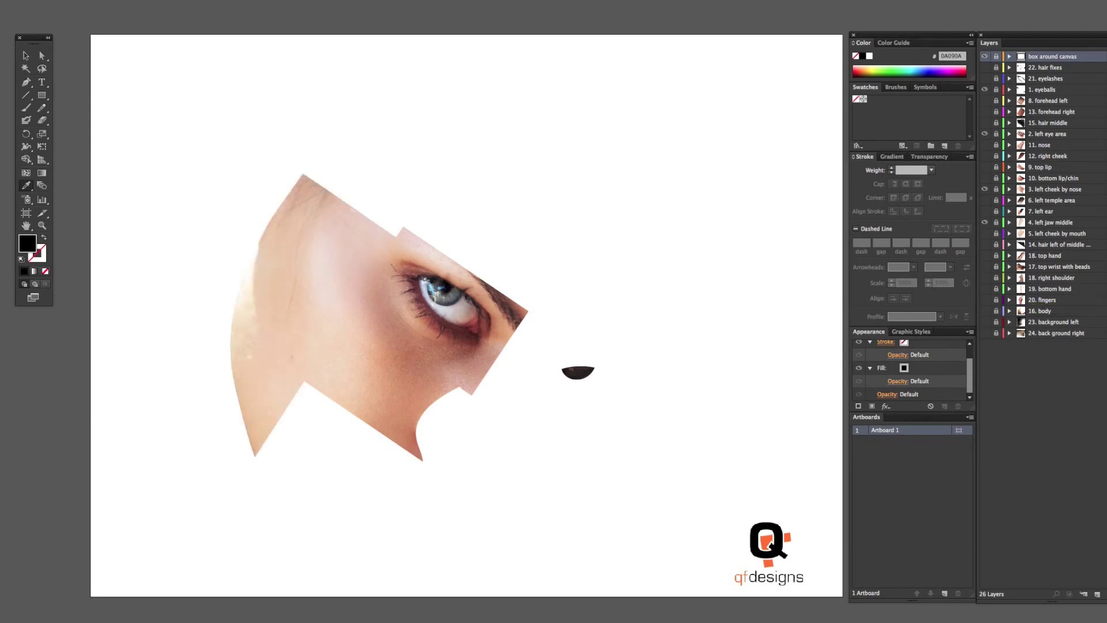
click(985, 233)
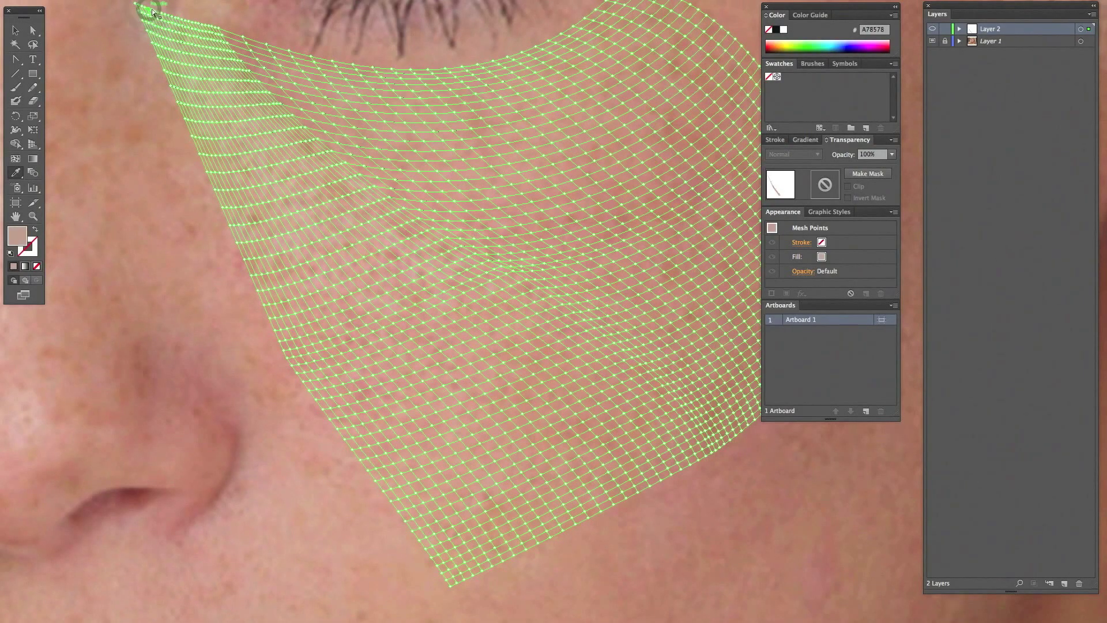
Colour cheek mesh points with skin tones sampled from the photo and rename Layer 2 as cheek.
mouse_move(156, 22)
mouse_down()
mouse_move(302, 312)
mouse_move(486, 542)
mouse_move(490, 564)
mouse_up()
double_click(990, 29)
text(cheek)
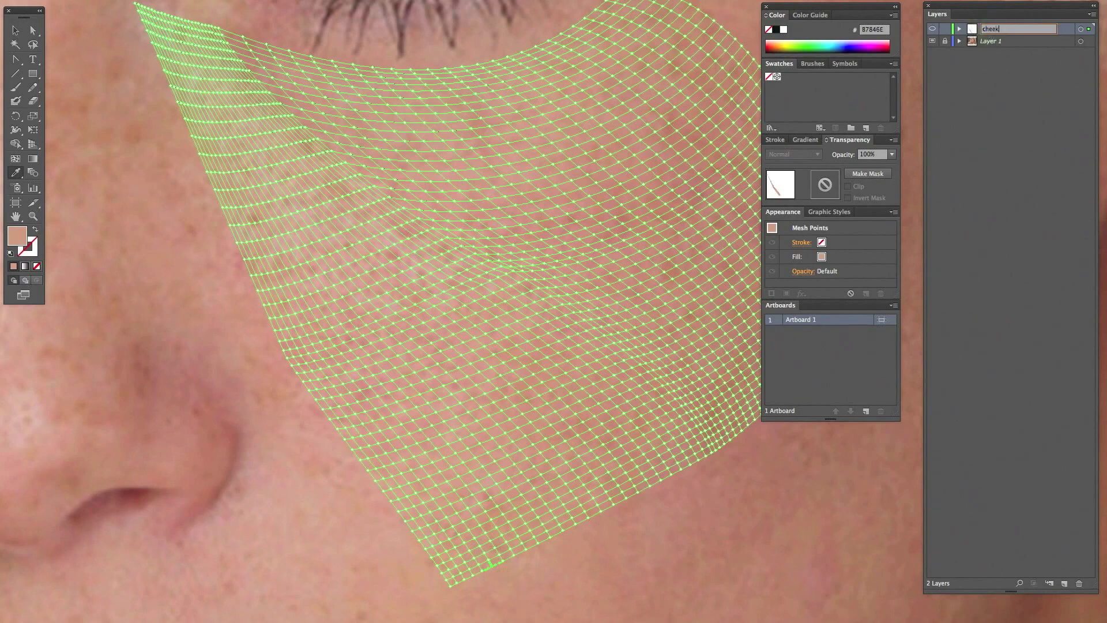
key(Return)
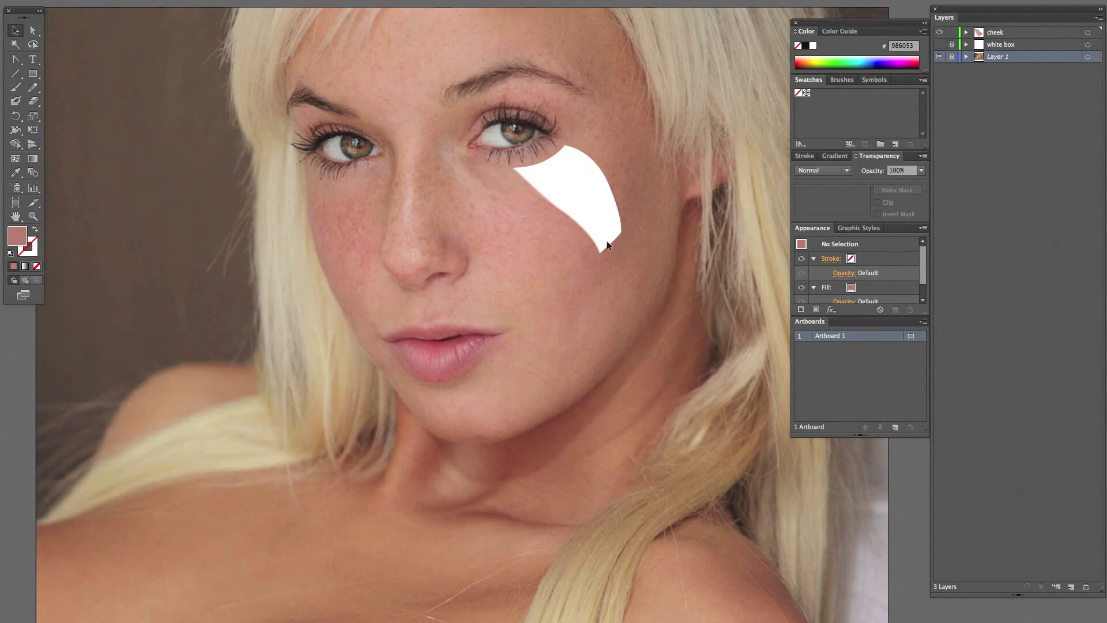
Inspect the partly coloured cheek mesh by hiding the photo in Layer 1 and showing it again.
click(573, 239)
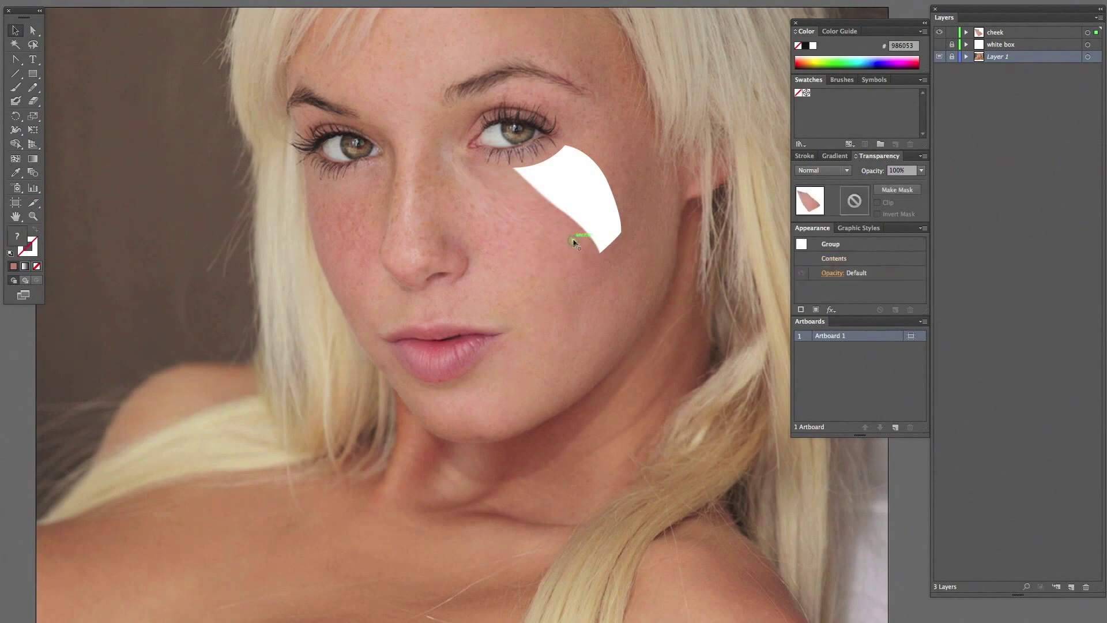
click(648, 263)
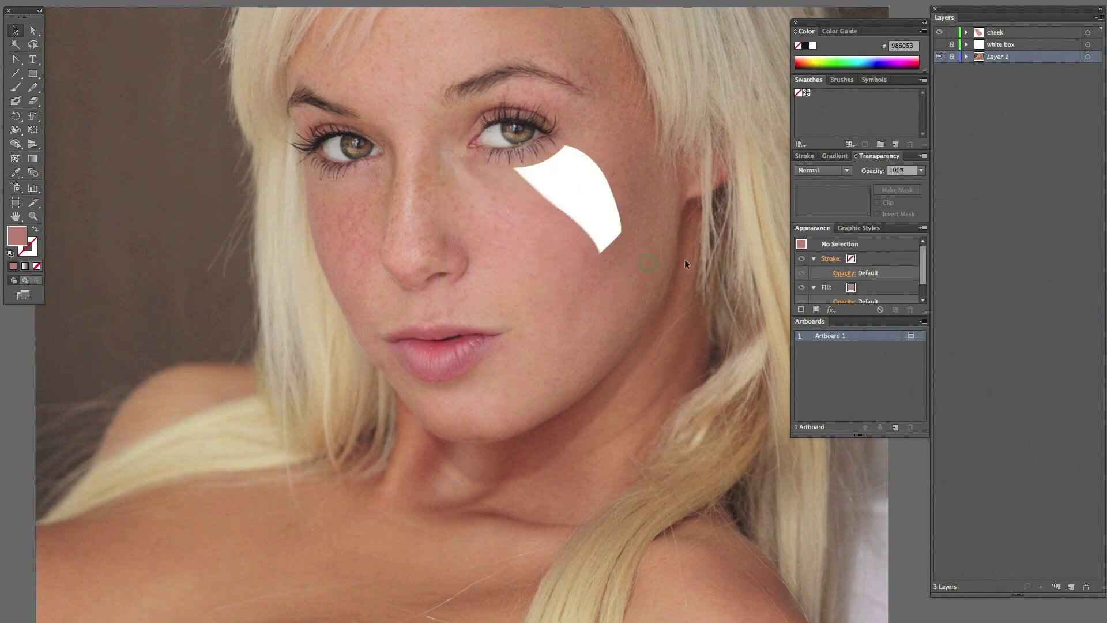
click(940, 56)
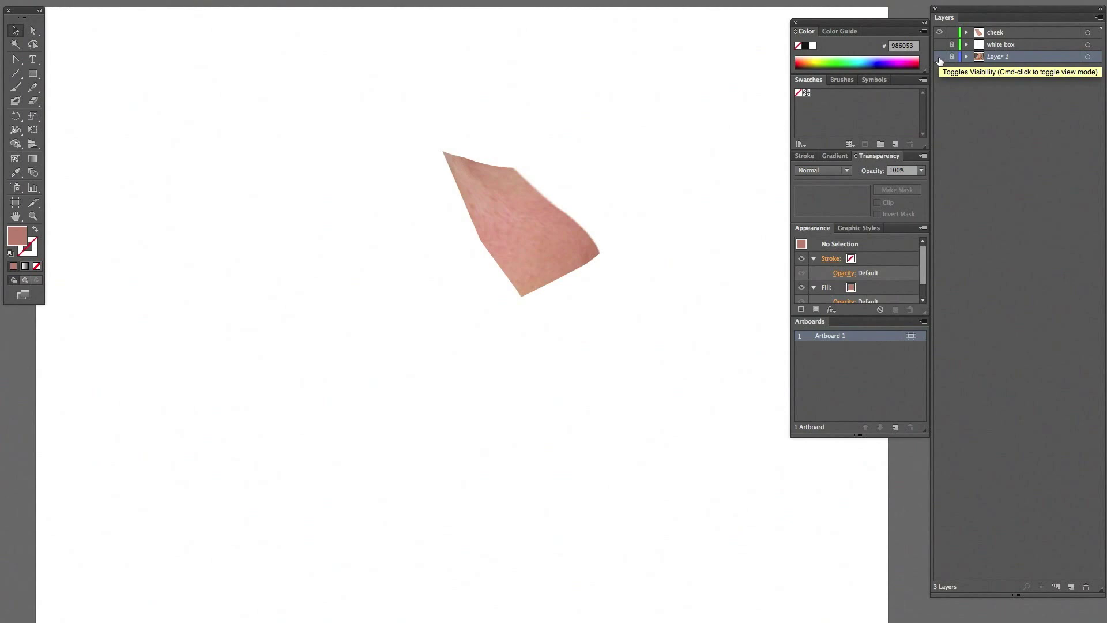
click(939, 57)
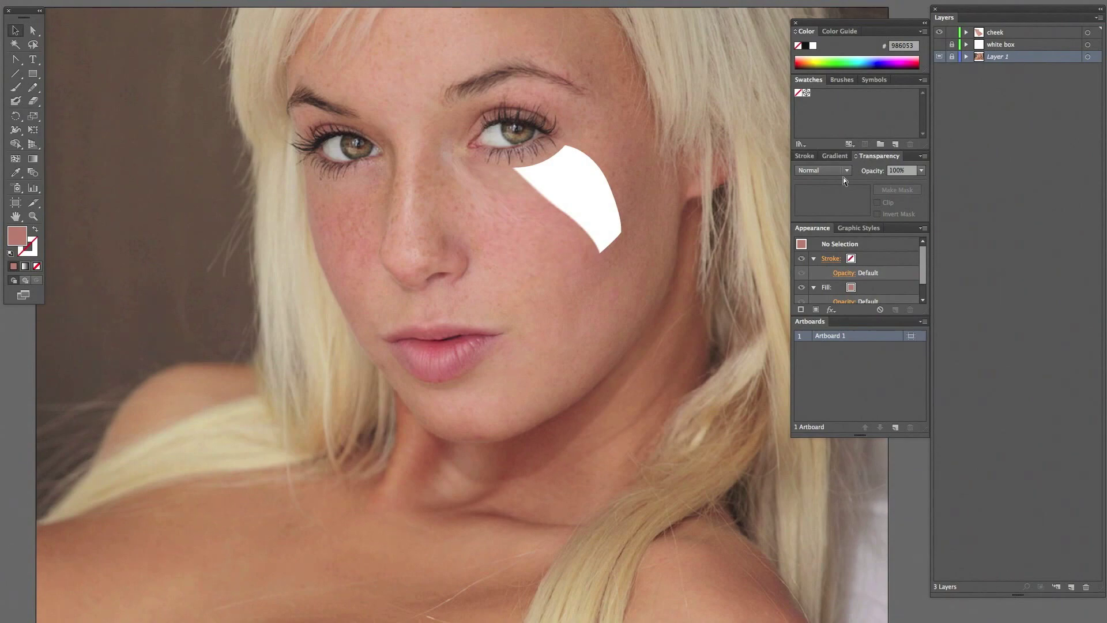
Colour the white mesh points near the cheek mesh's lower-right edge with skin tones sampled from the photo using the Eyedropper.
scroll(638, 243, up, 2)
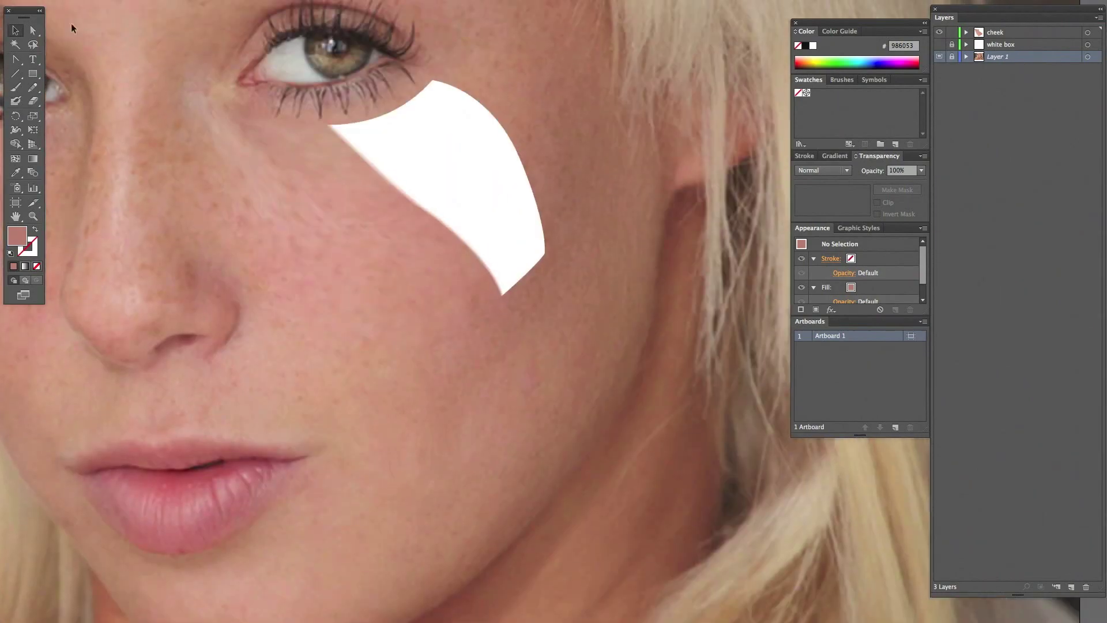
key(i)
key(super+y)
key(super+y)
super+click(504, 293)
key(super+y)
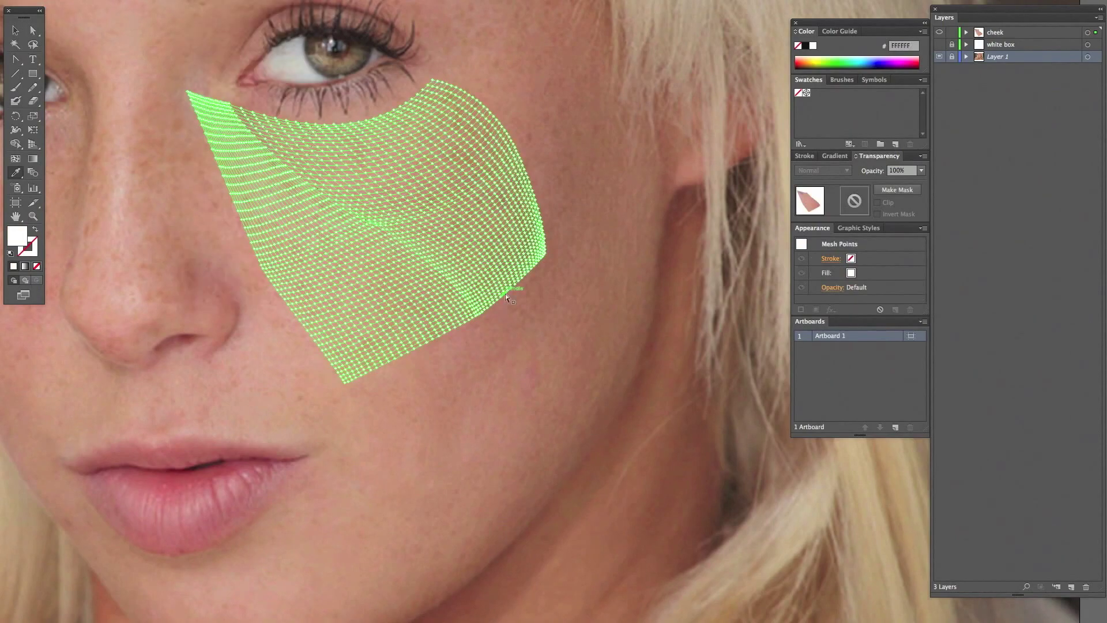
scroll(505, 293, up, 2)
click(573, 370)
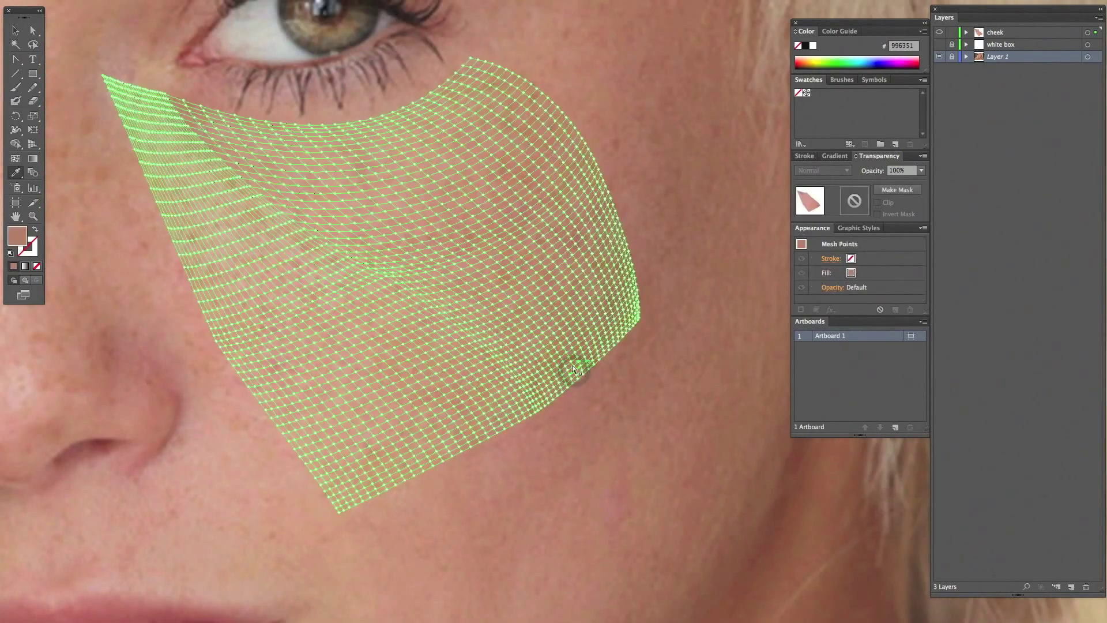
super+click(573, 368)
super+click(580, 358)
super+click(576, 360)
key(super+equal)
drag(521, 354, 663, 371)
super+click(680, 434)
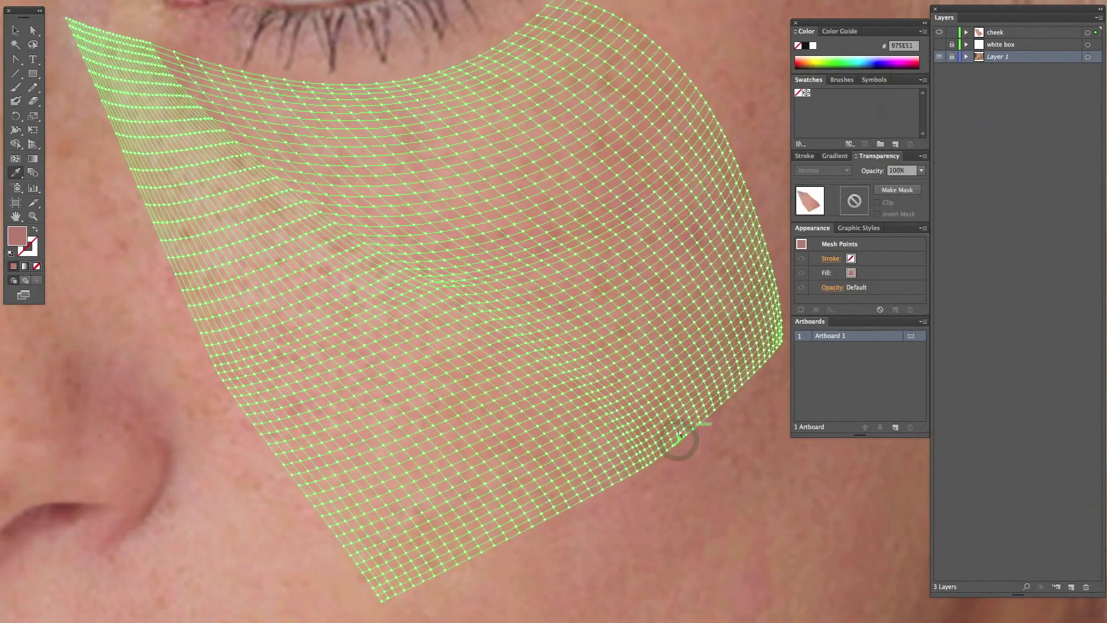
Continue sampling photo colours onto the cheek mesh points, working diagonally from the lower-right edge up towards the mesh's interior.
click(694, 396)
super+click(682, 382)
click(682, 381)
super+click(674, 367)
click(671, 365)
super+click(664, 353)
click(663, 353)
super+click(647, 337)
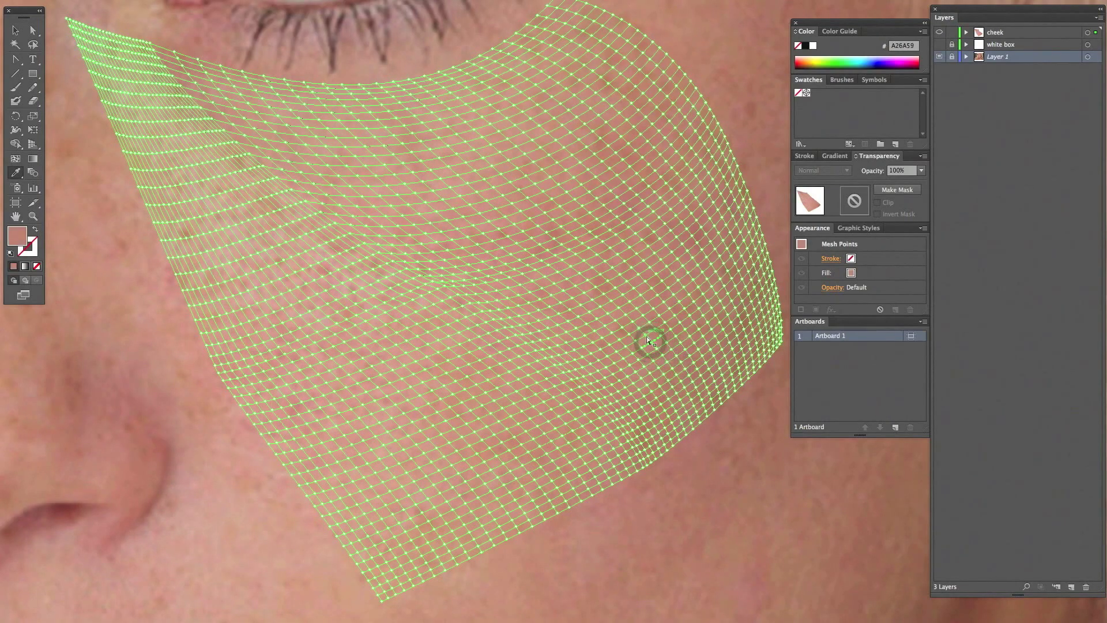
click(645, 335)
click(618, 306)
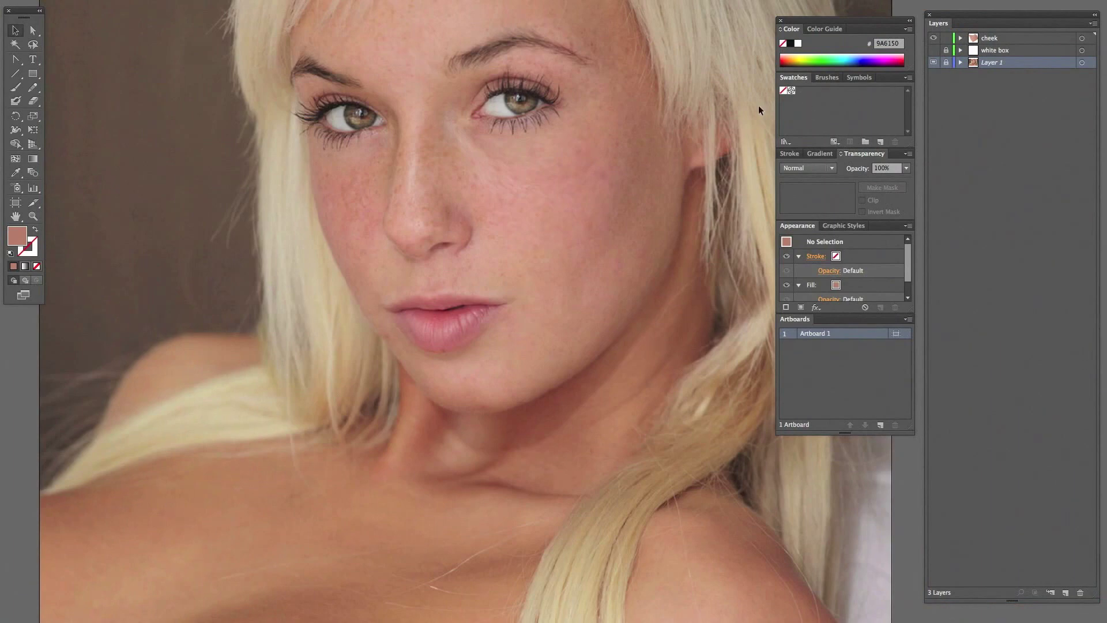
Inspect the fully coloured cheek mesh by selecting it and comparing it with the photo in Layer 1 hidden and shown.
click(574, 196)
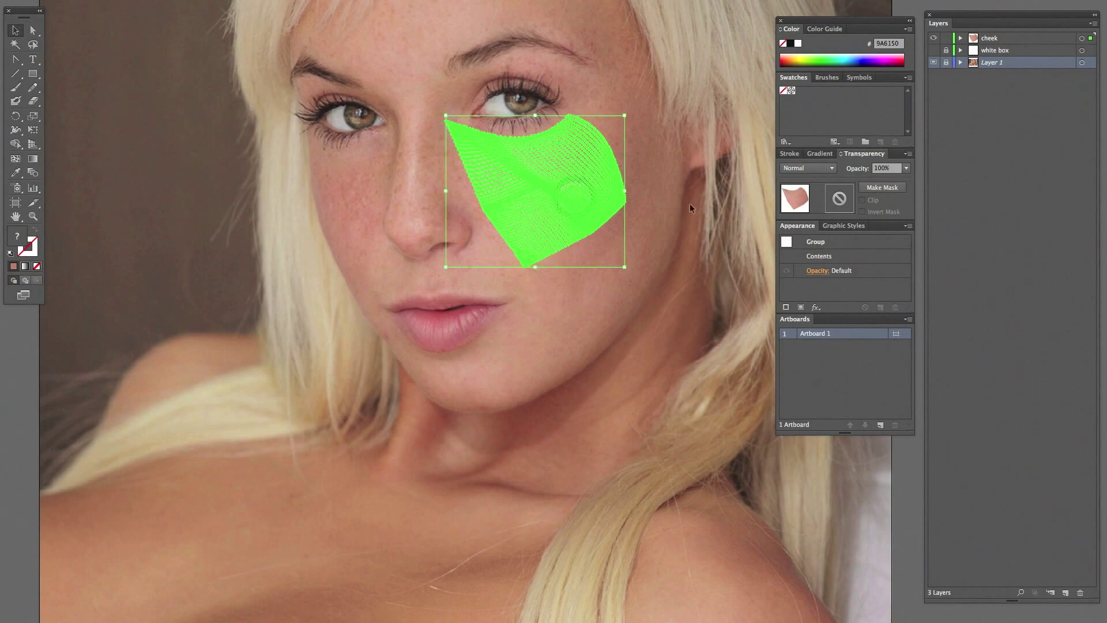
click(663, 151)
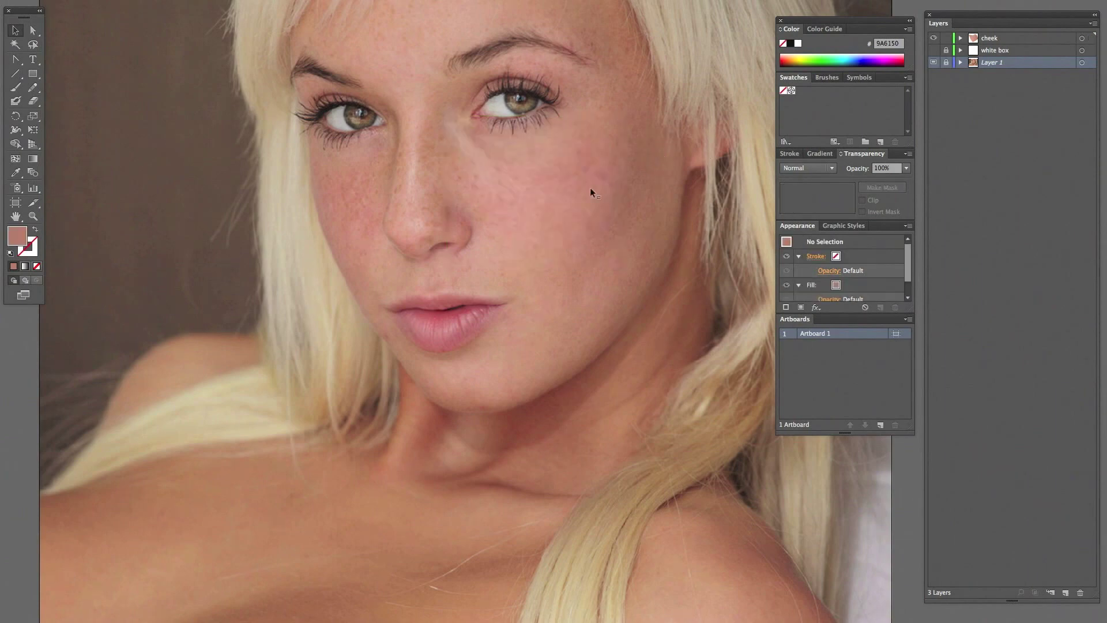
click(533, 199)
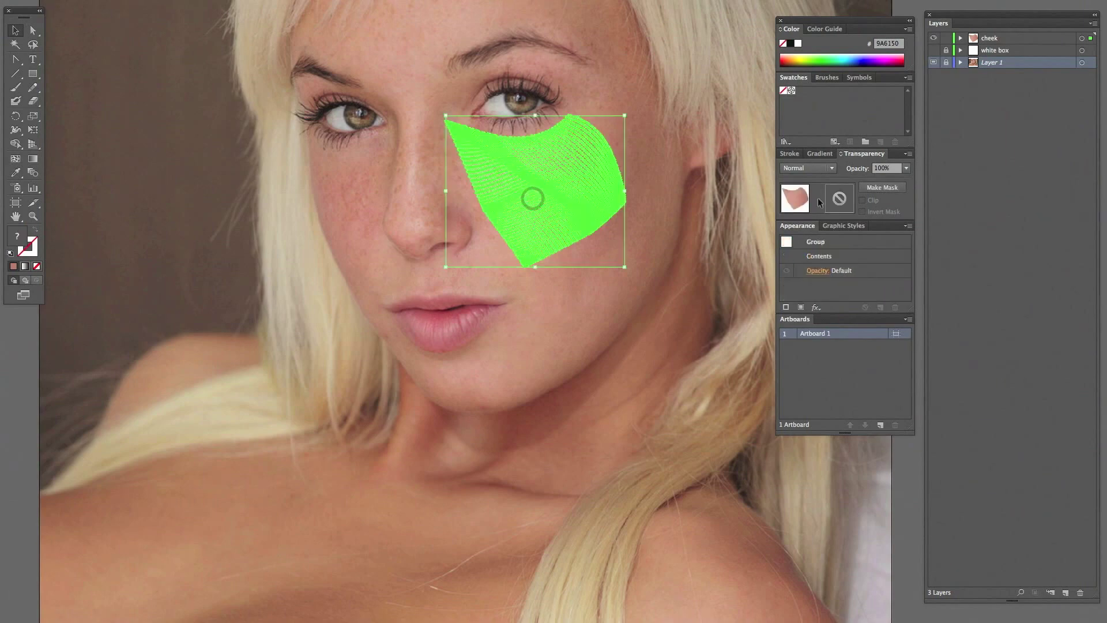
click(934, 61)
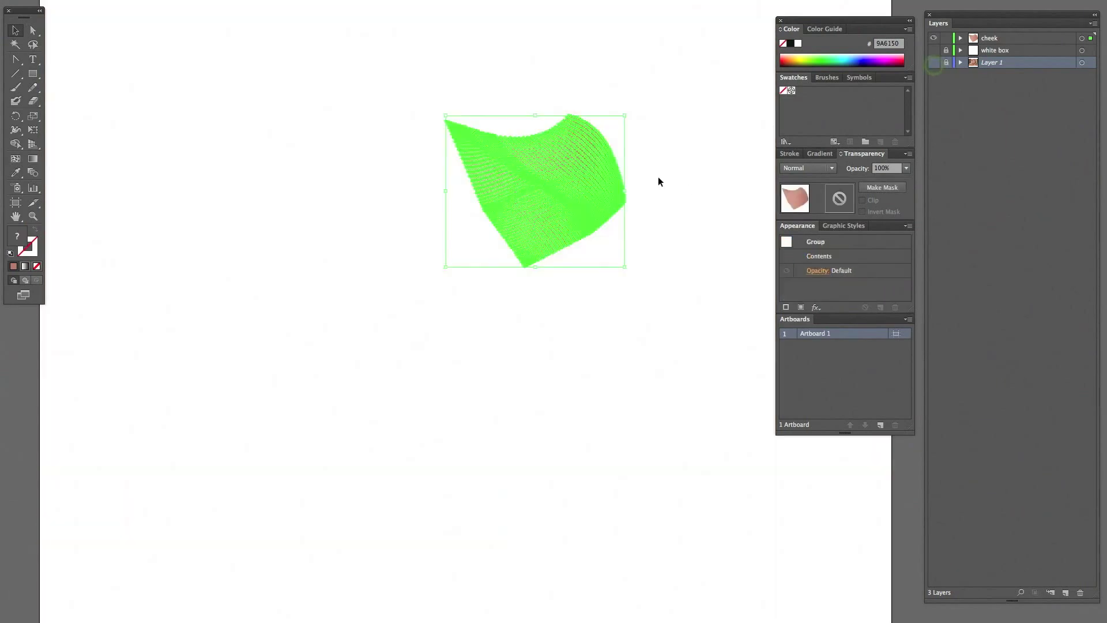
click(672, 166)
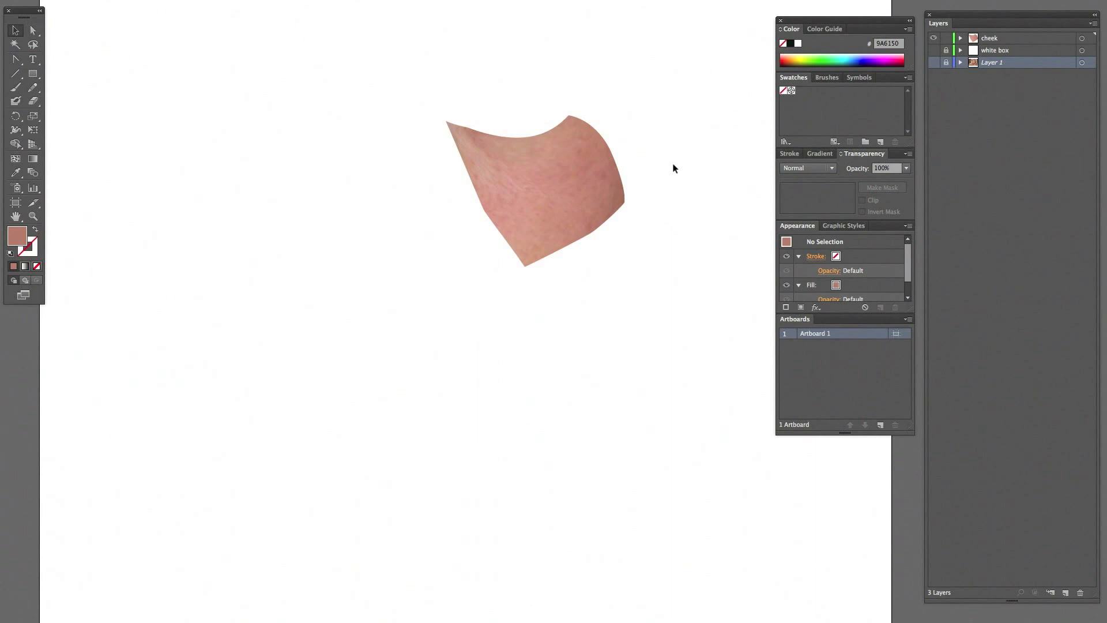
click(934, 62)
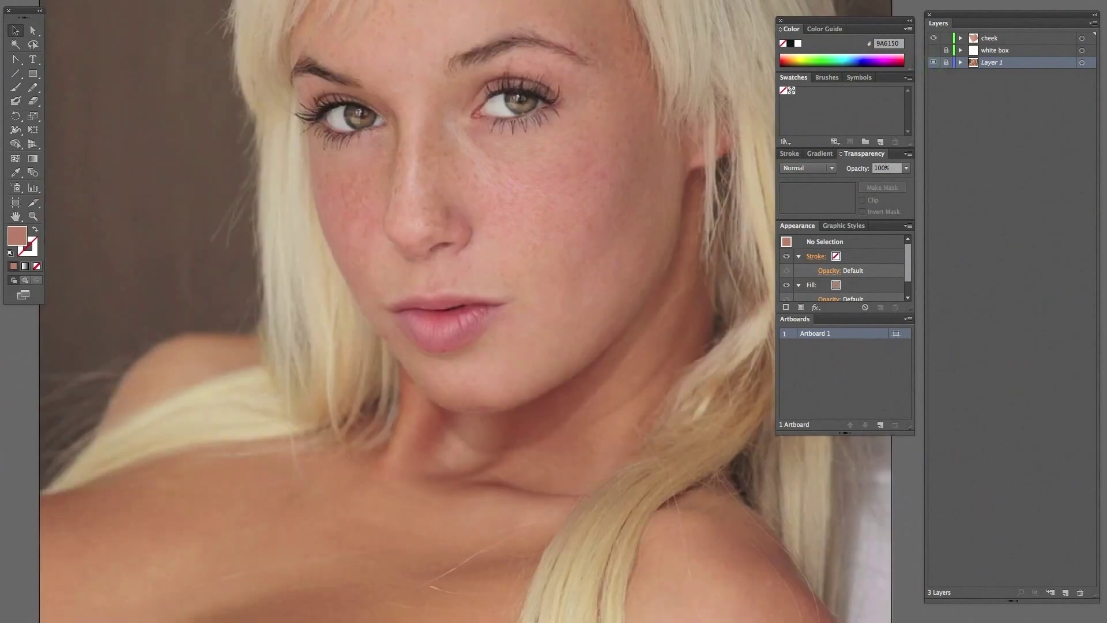
click(196, 0)
key(super+y)
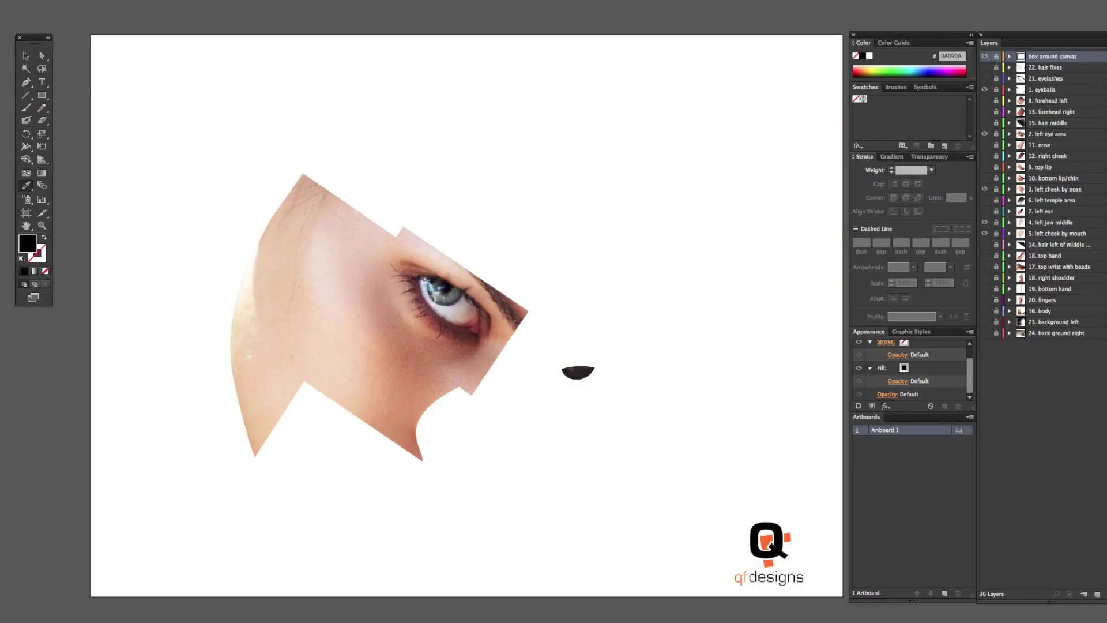
Show the left temple area layer and check the visible meshes in outline view before returning to the preview.
click(985, 211)
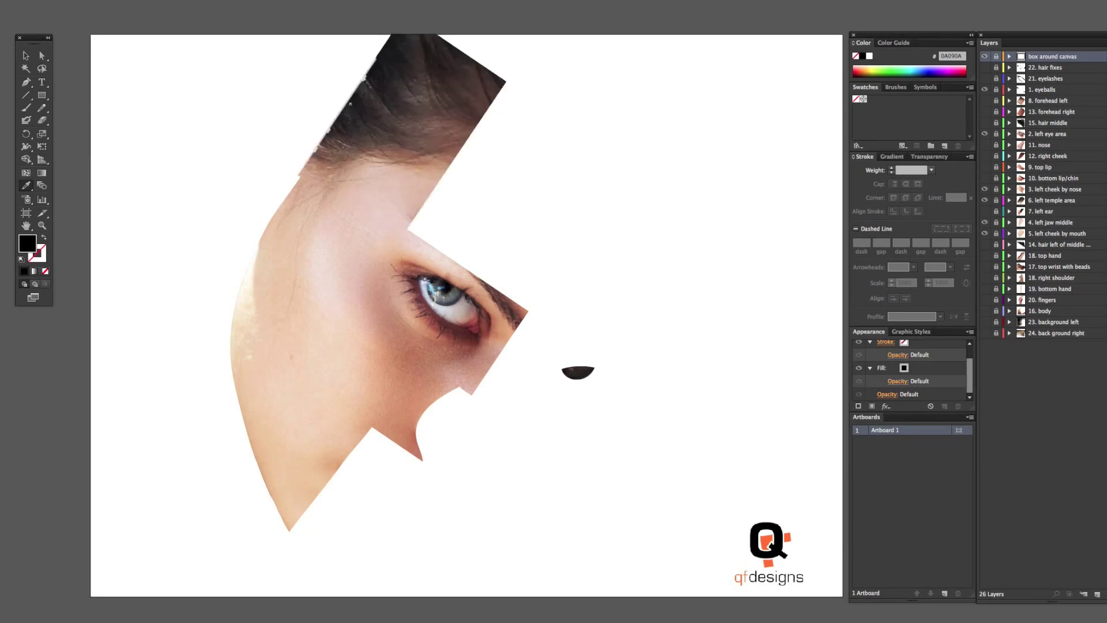
click(184, 1)
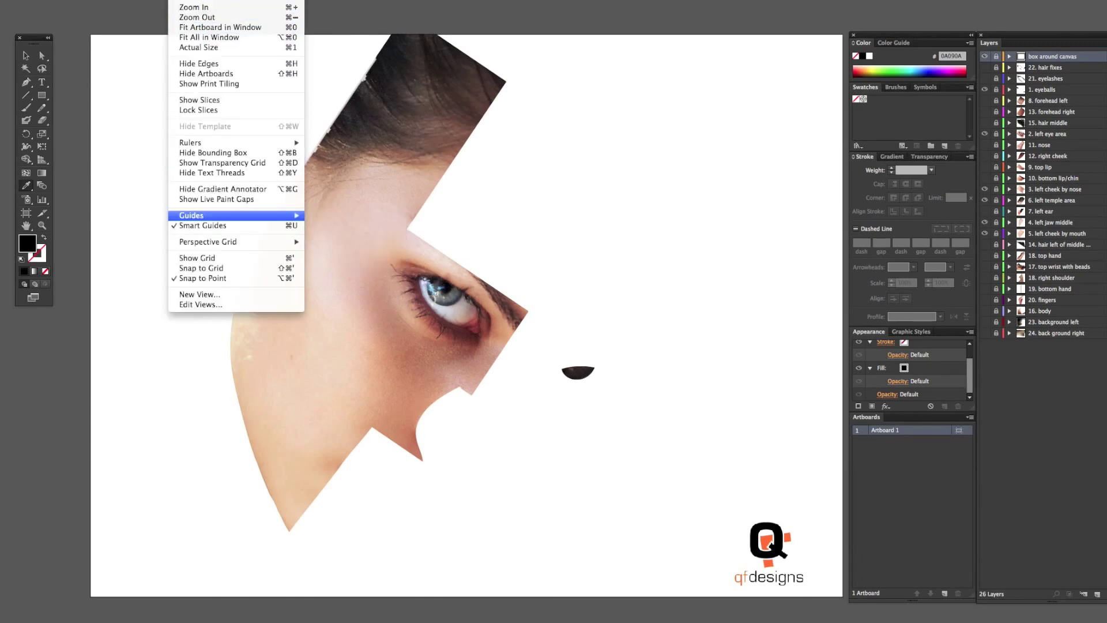
key(super+y)
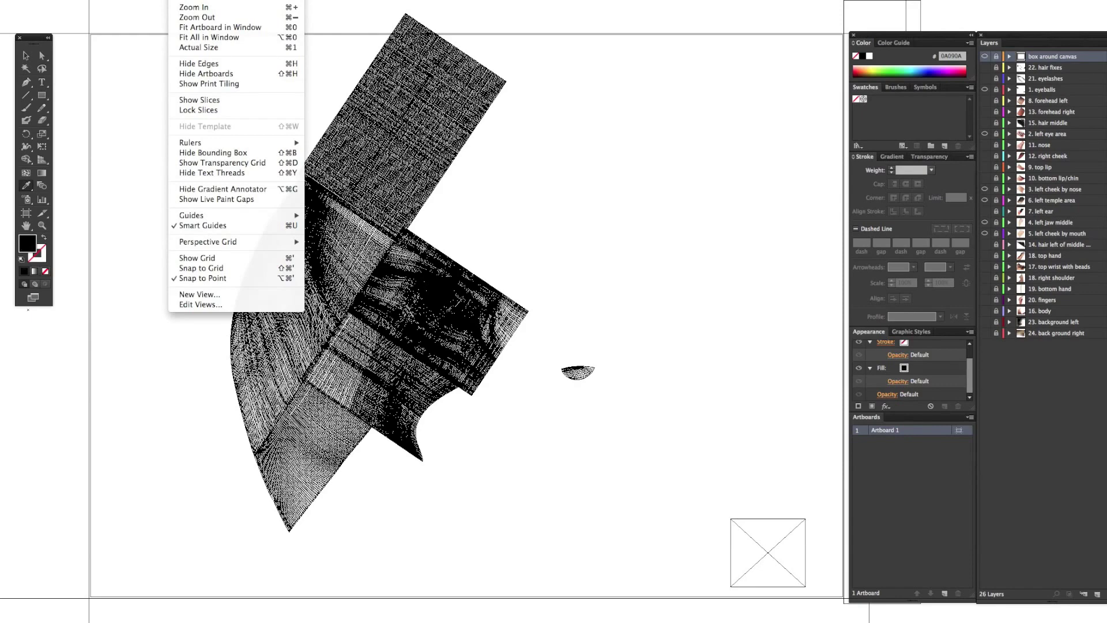
key(Escape)
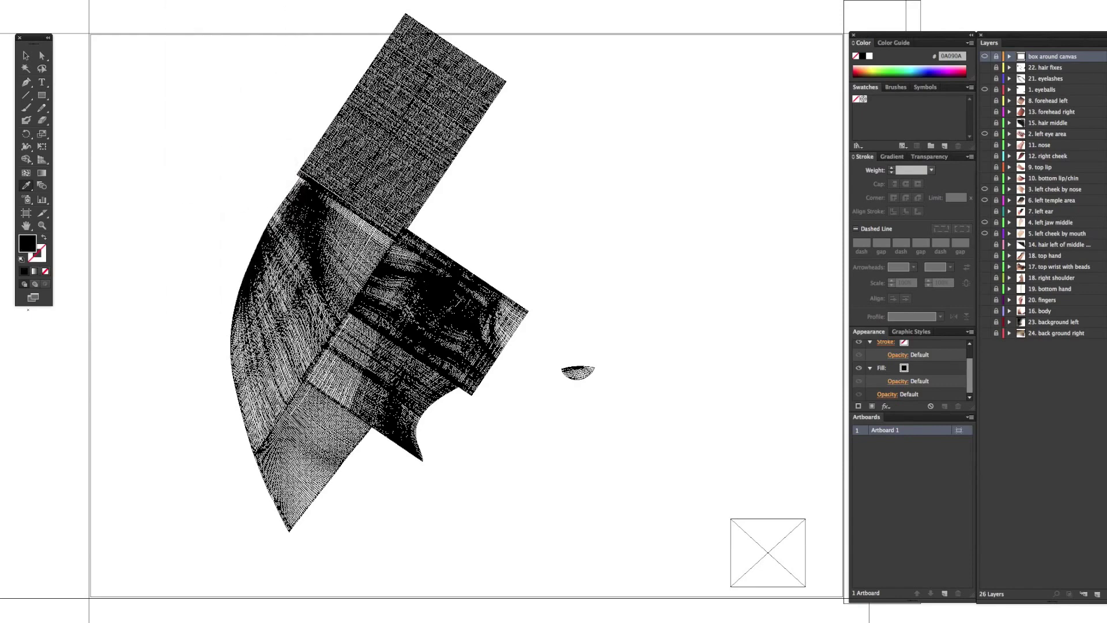
key(ctrl+y)
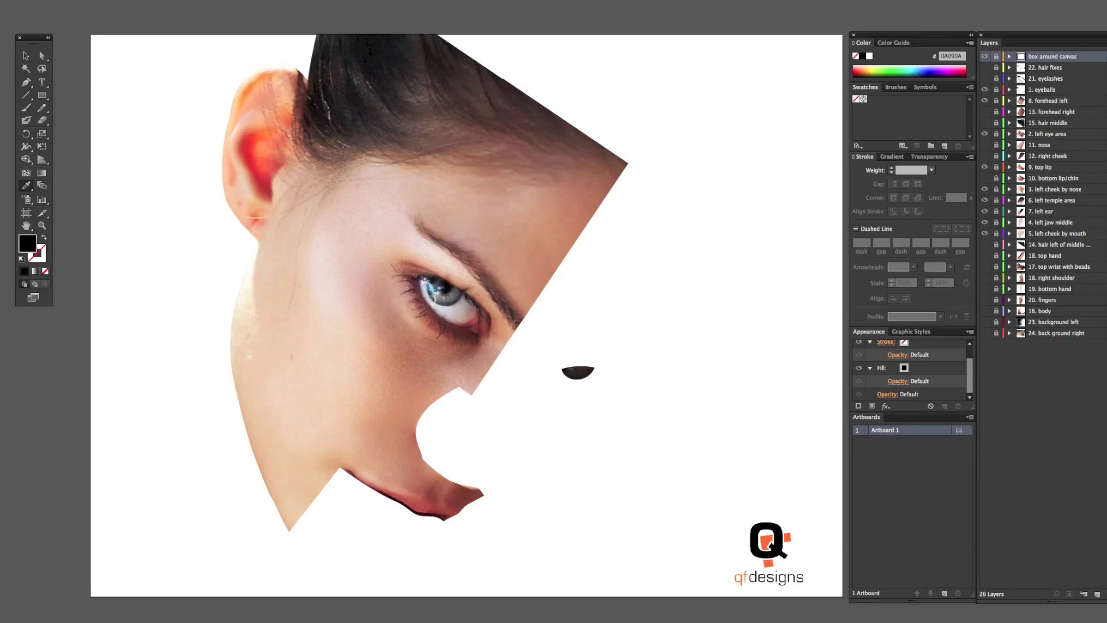
Show the remaining face, hair, body and hand layers, including bottom lip/chin, nose, top hand, bottom hand and fingers.
click(984, 178)
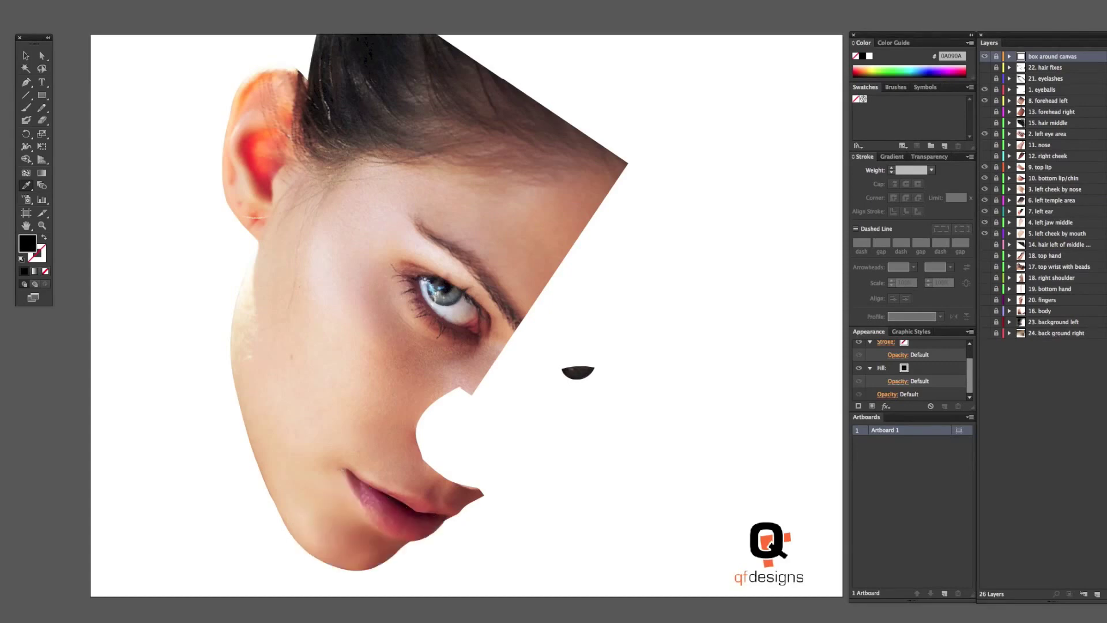
click(984, 145)
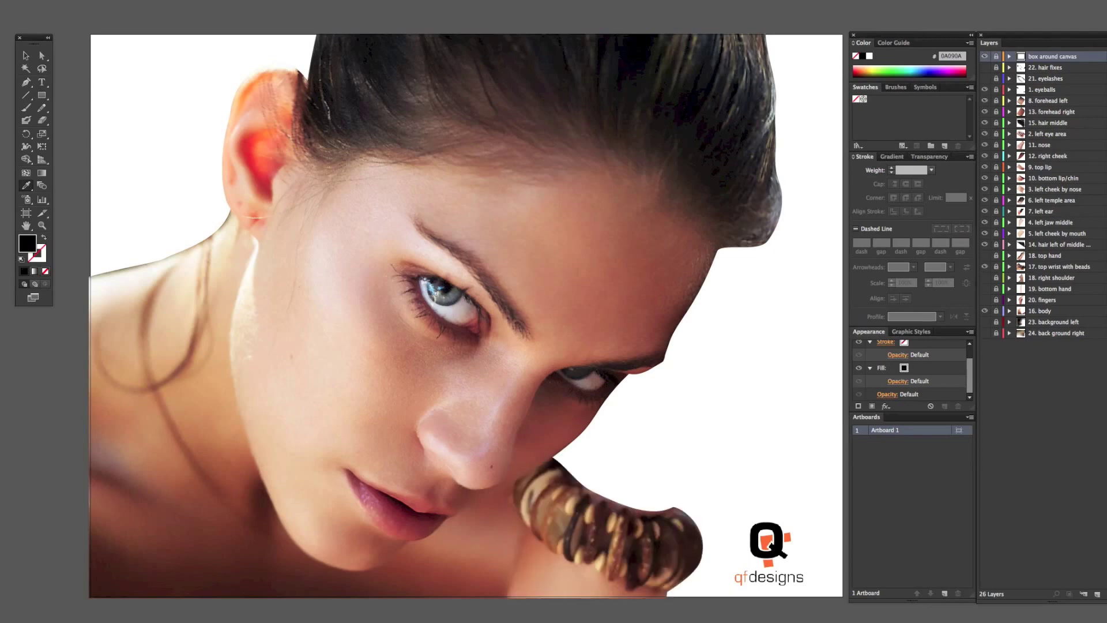
click(985, 255)
click(985, 255)
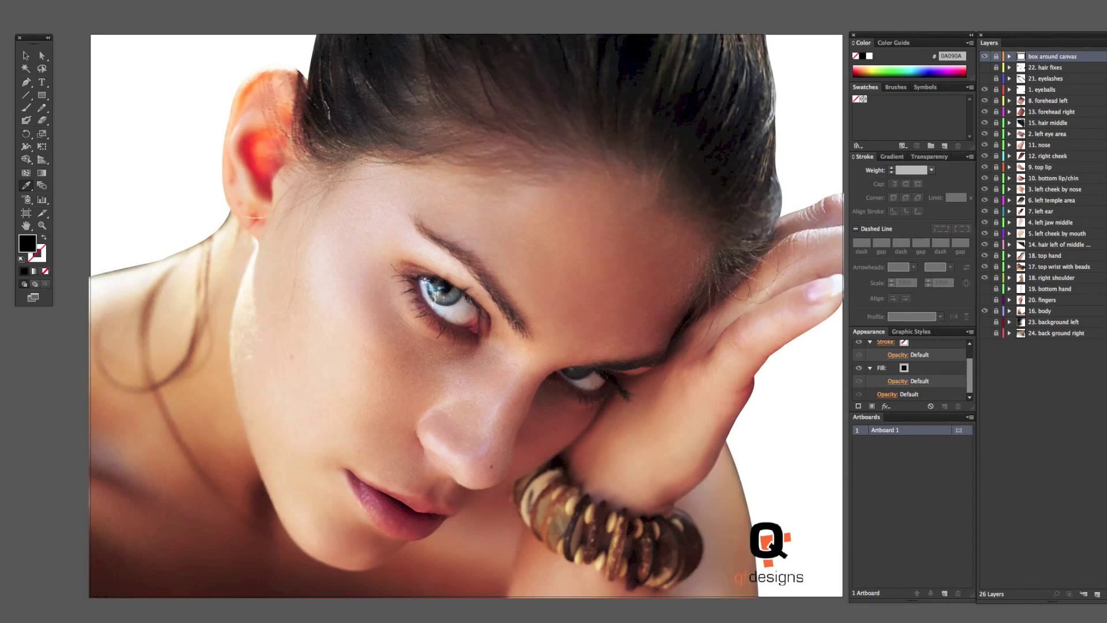
click(985, 288)
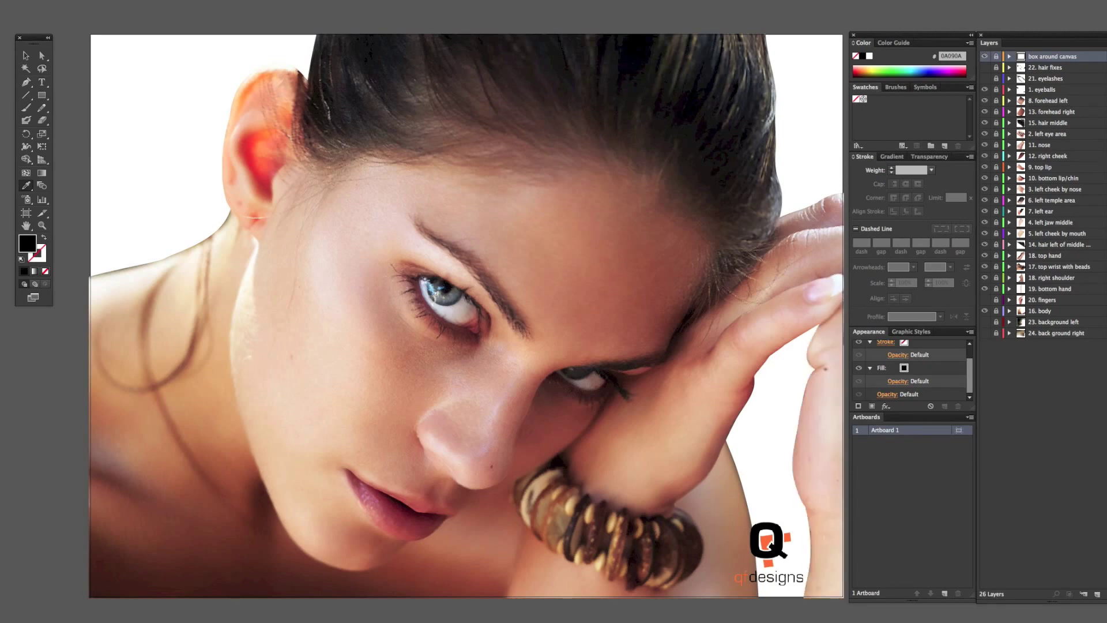
click(985, 300)
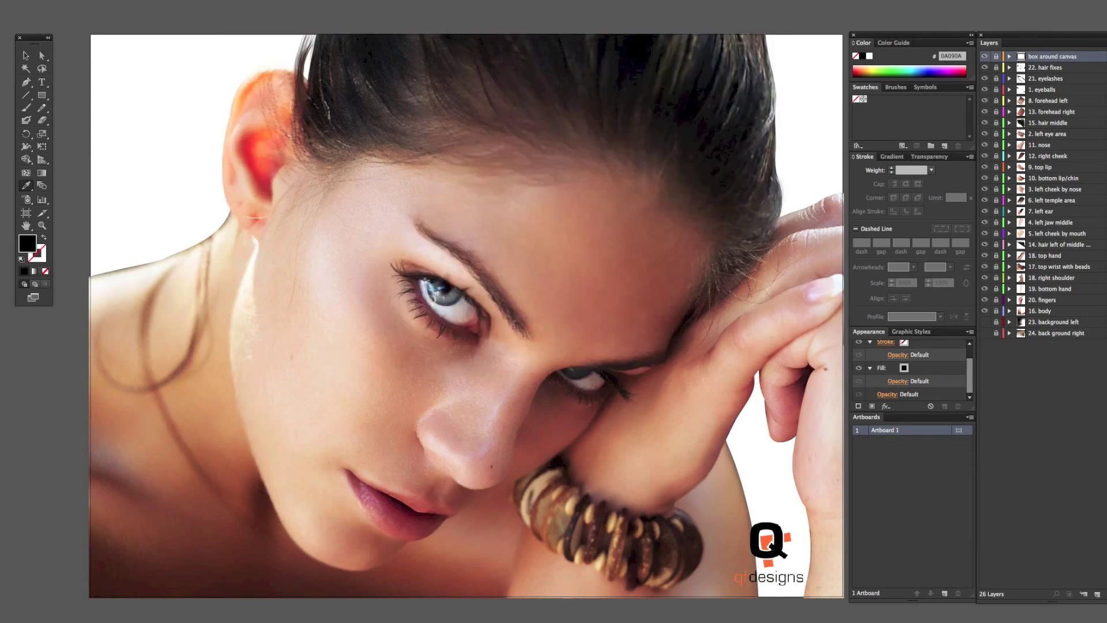
Check the whole portrait's meshes in outline view, return to the preview, and show the background left and back ground right layers.
click(185, 1)
key(super+y)
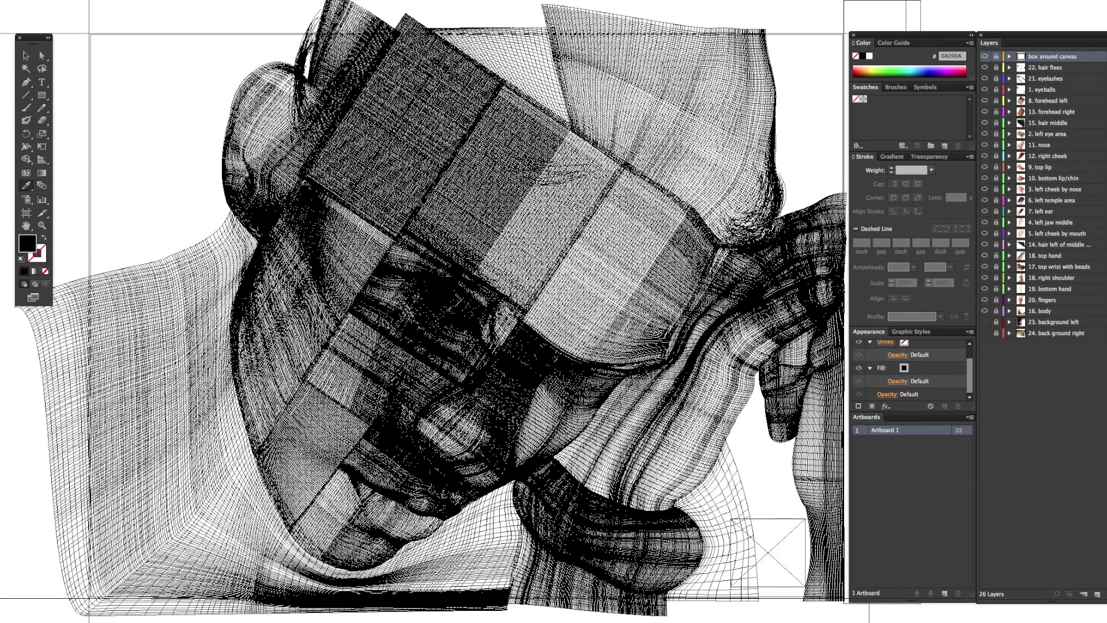
click(185, 1)
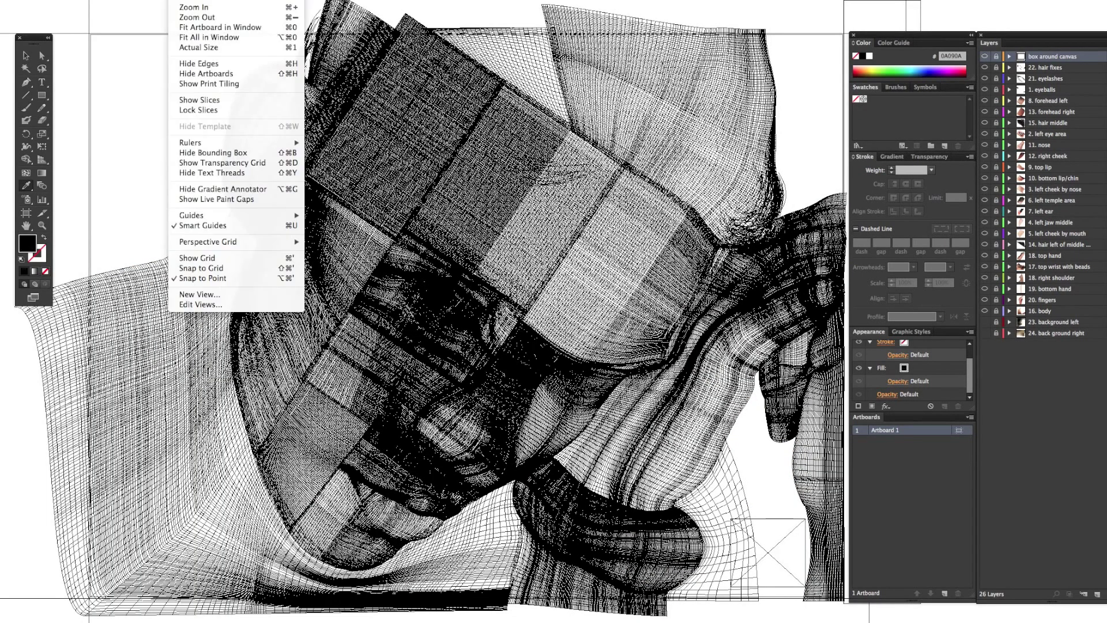
key(super+y)
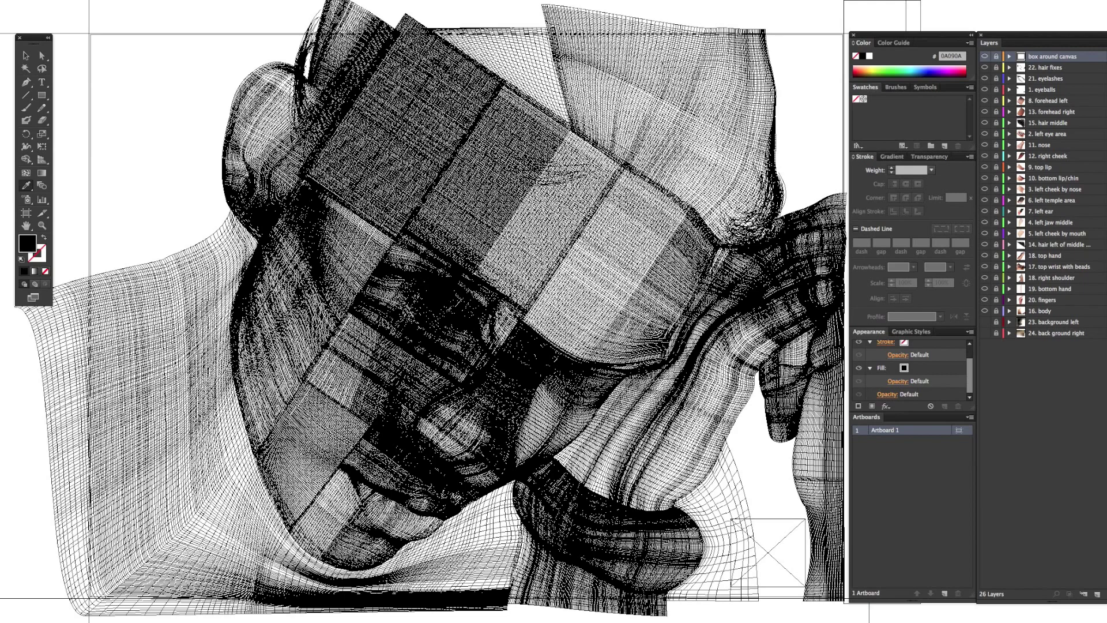
key(ctrl+y)
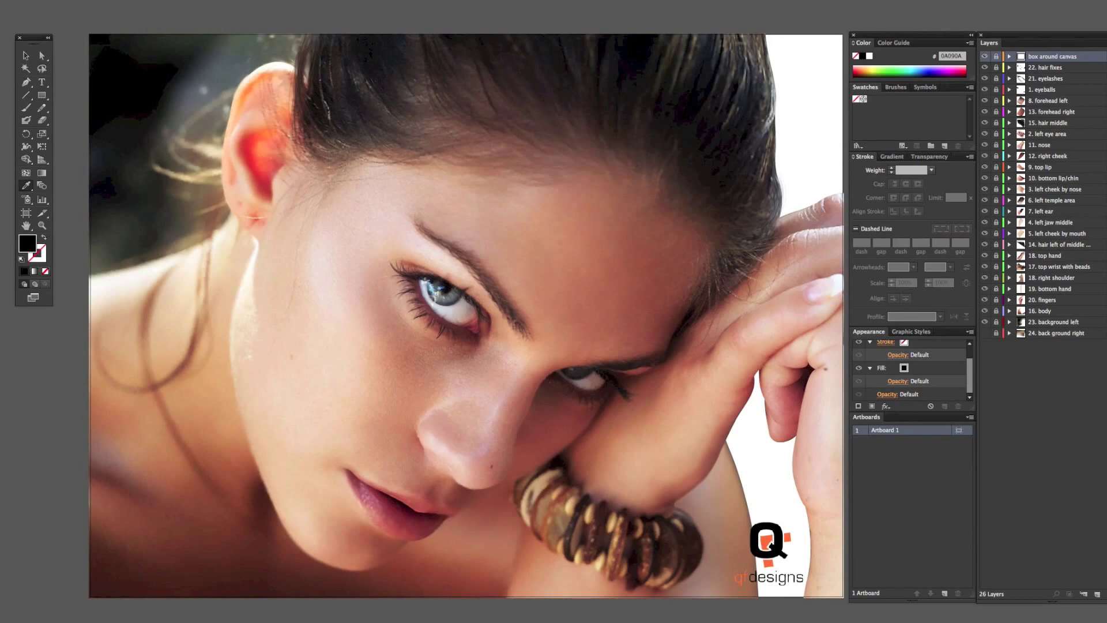
click(985, 332)
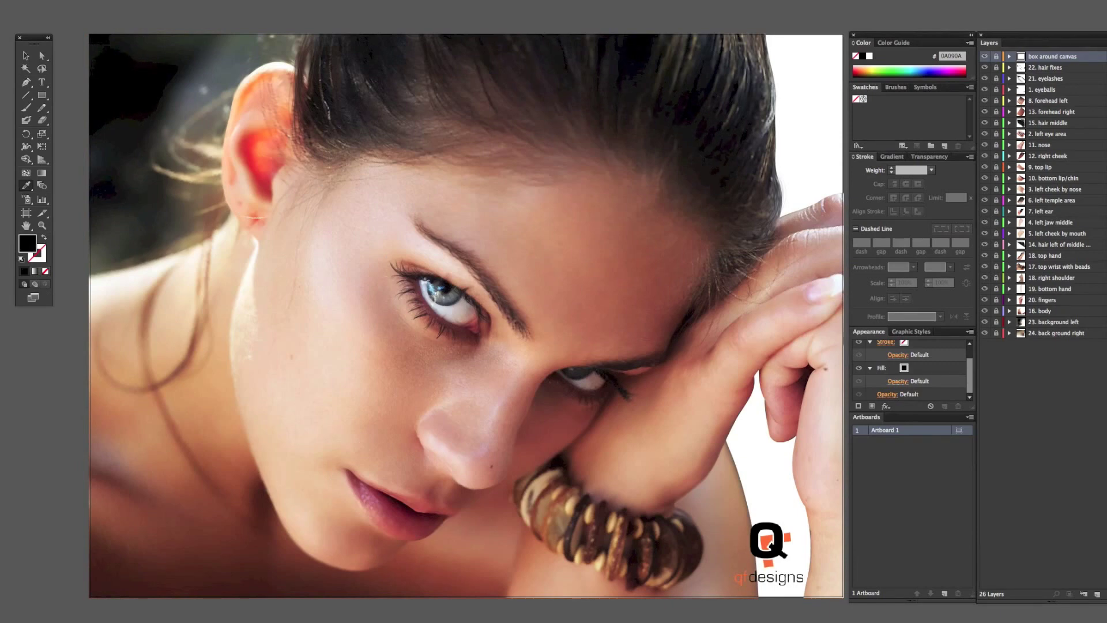